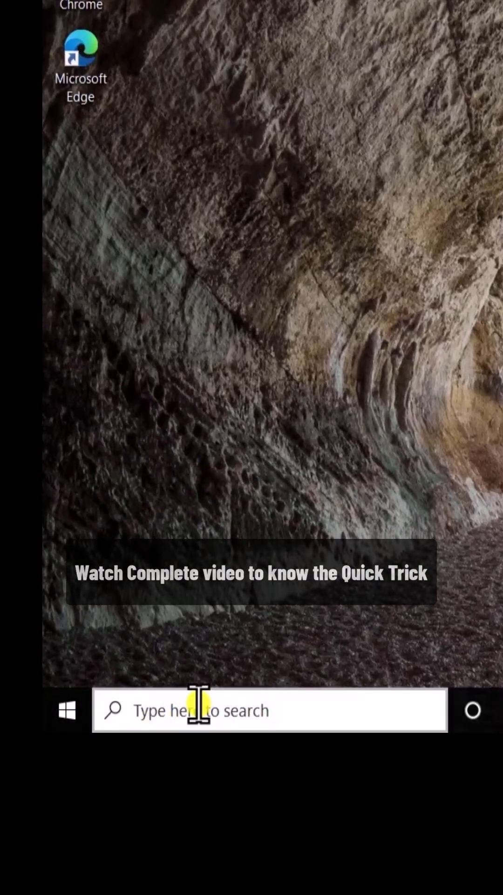
Launch Command Prompt as administrator from a 'cmd' search and confirm the UAC prompt
left_click(213, 705)
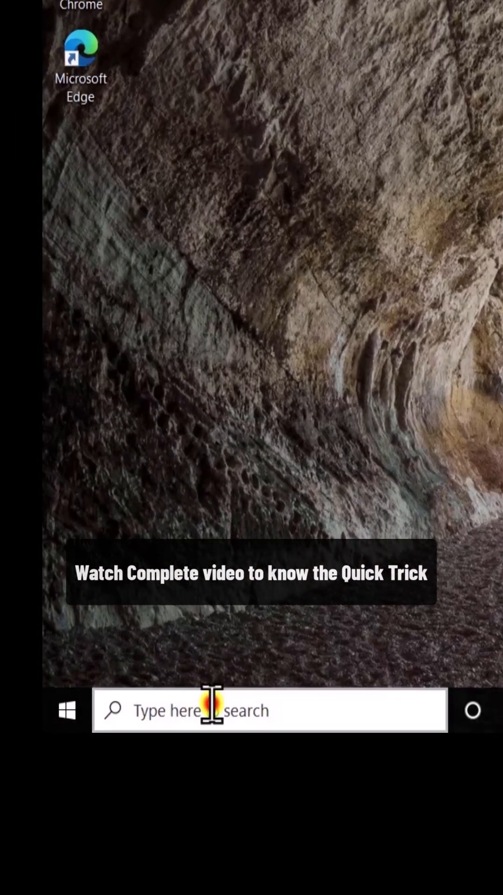
type("cmd")
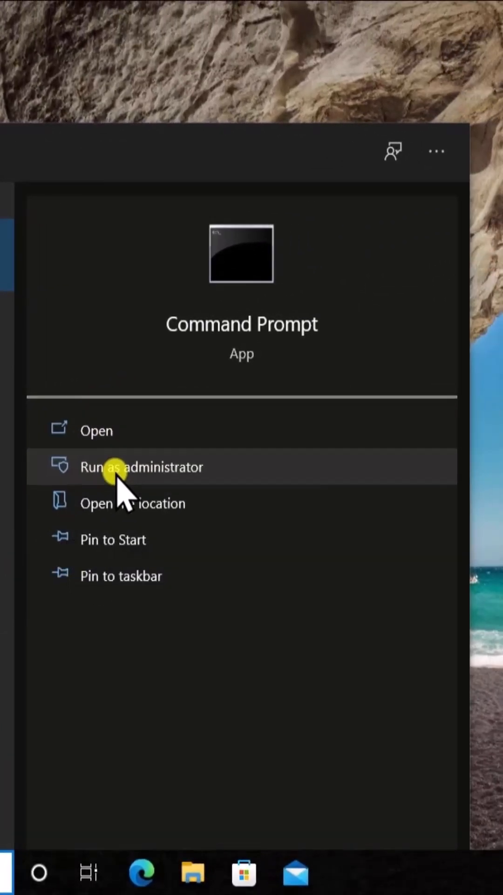
left_click(115, 467)
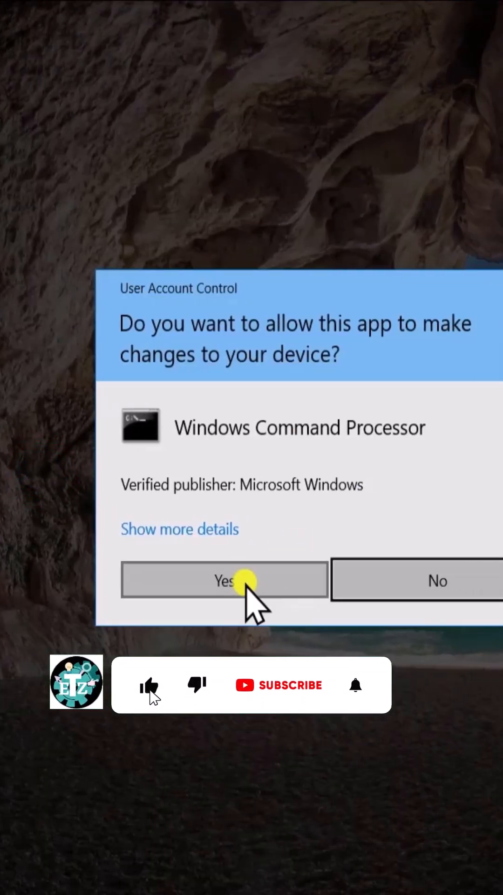
left_click(249, 584)
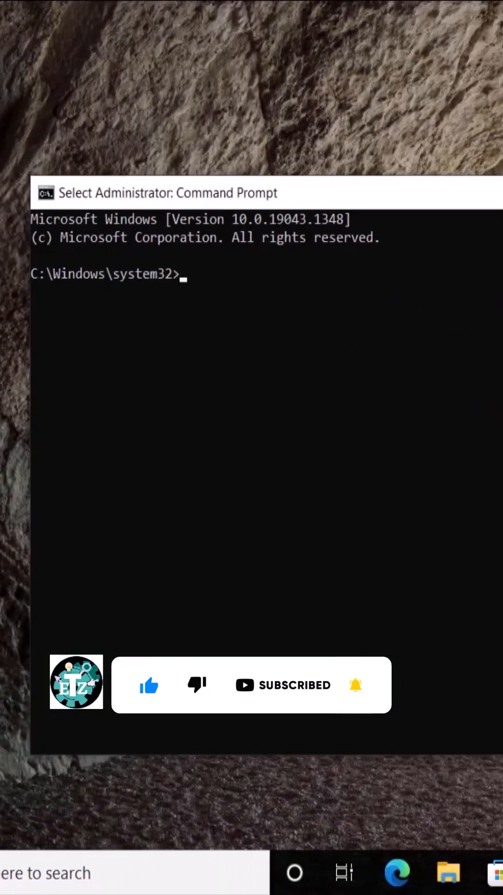
type("net.exe")
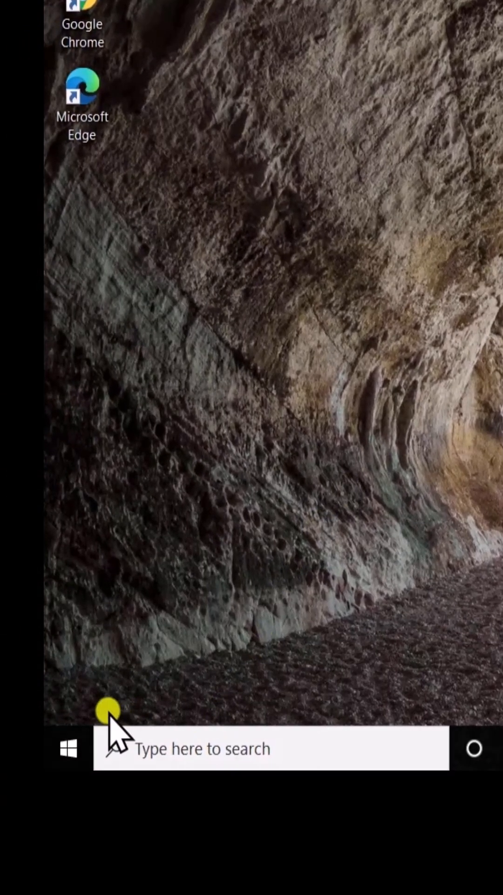
Launch the Services app from a 'services' search and focus its service list
left_click(187, 752)
type("services")
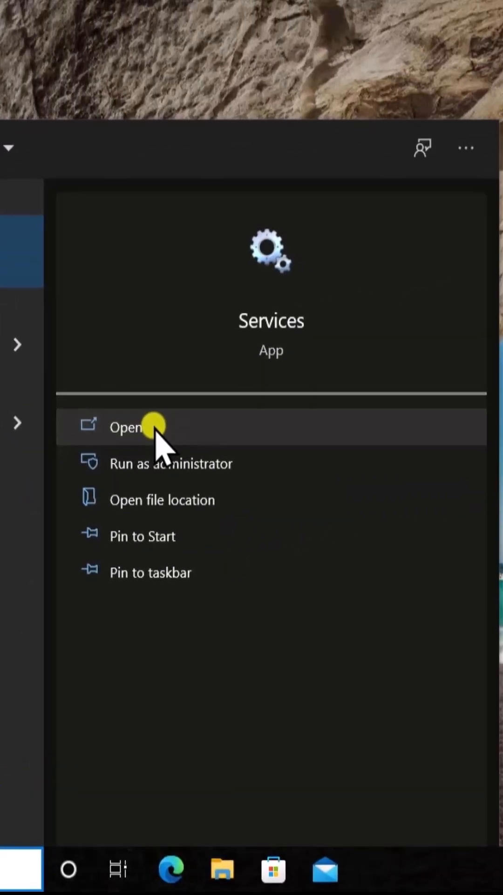
left_click(158, 429)
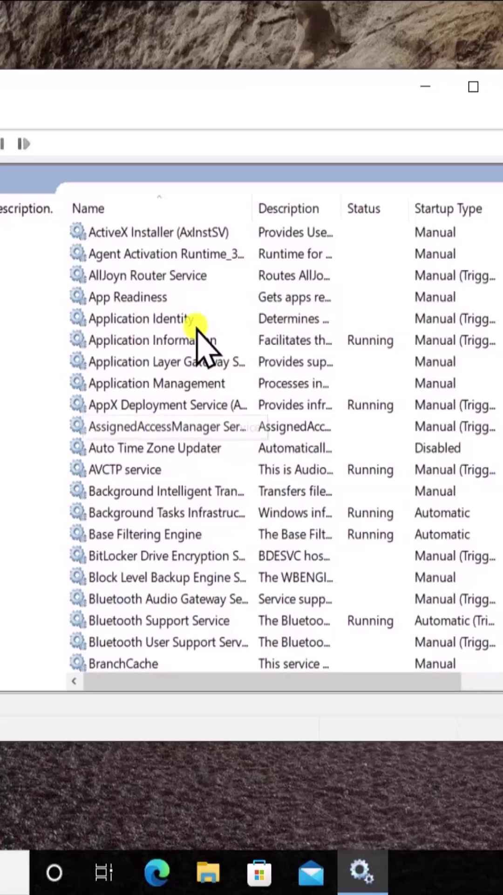
left_click(172, 323)
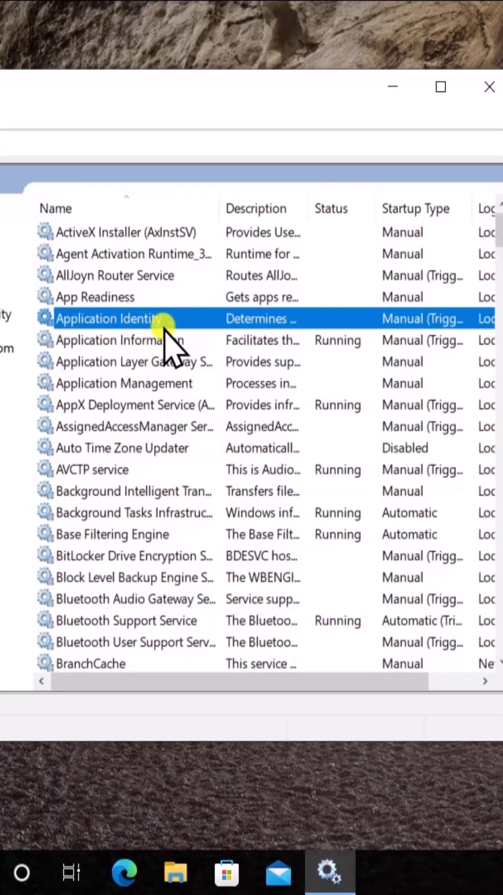
type("w")
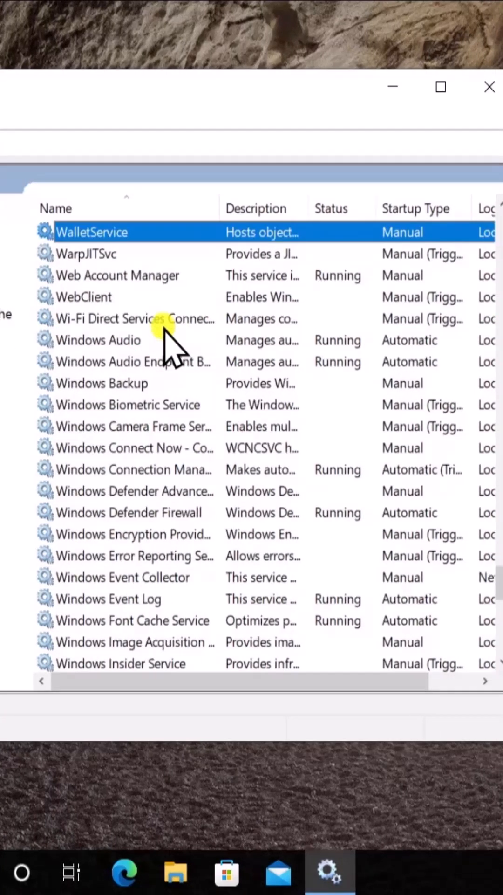
scroll(165, 331, "down", 2)
scroll(164, 331, "down", 2)
scroll(164, 331, "down", 1)
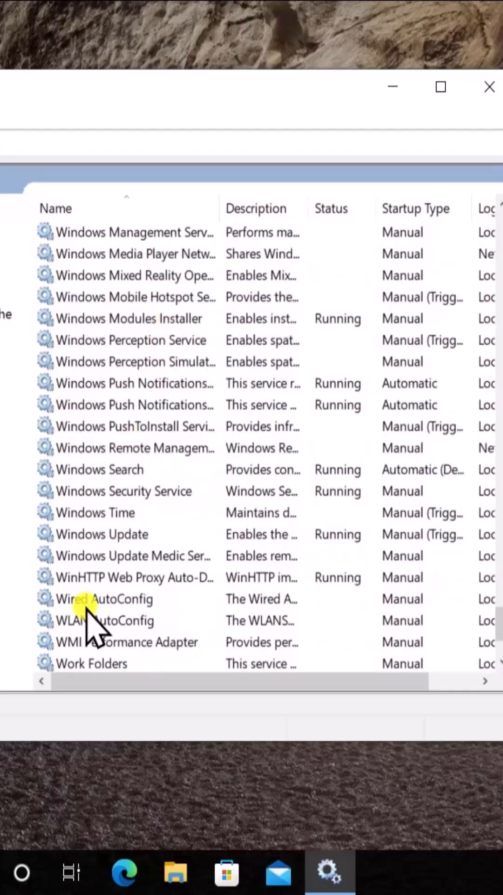
Select the Windows Search service and bring up its context menu
left_click(156, 470)
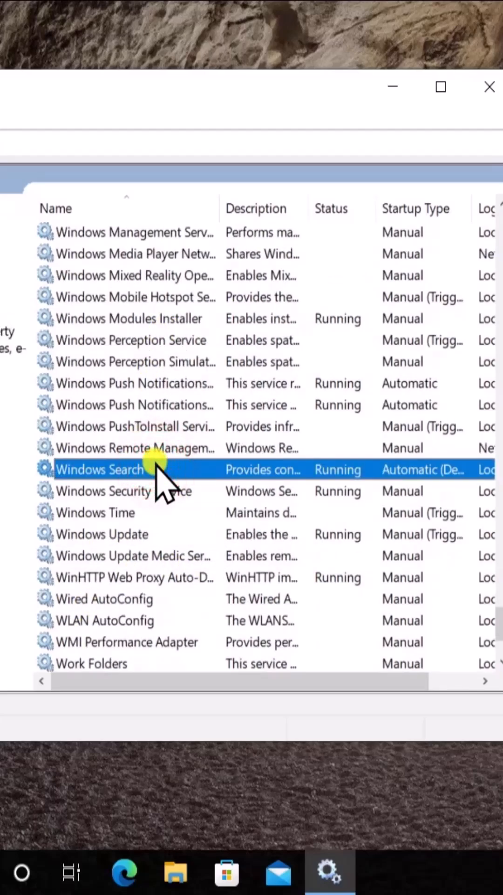
right_click(210, 471)
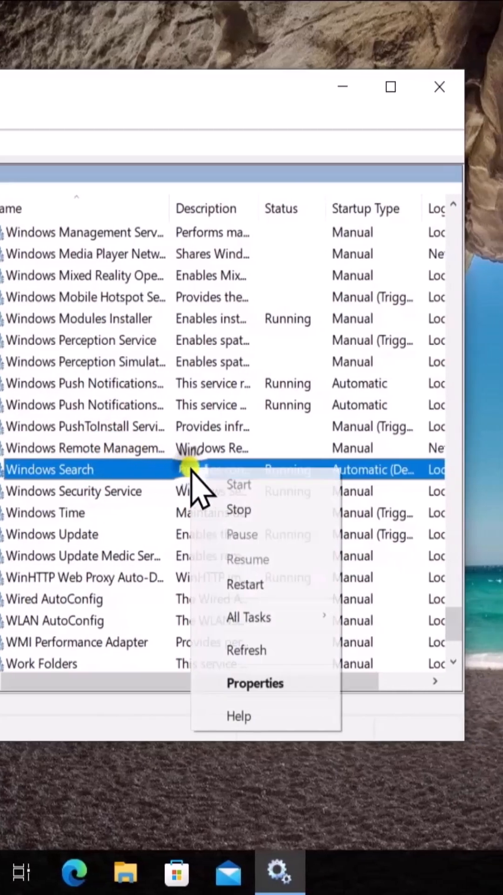
In Windows Search properties, set the startup type to Disabled and apply it
left_click(255, 685)
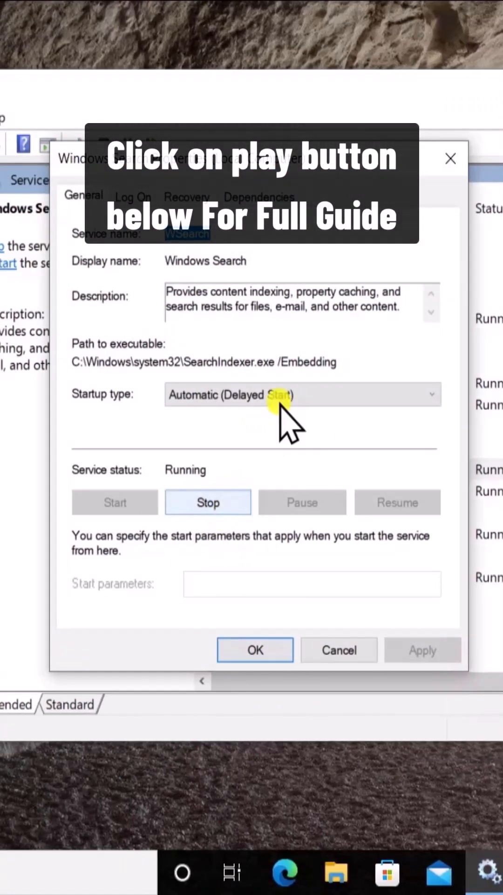
left_click(254, 392)
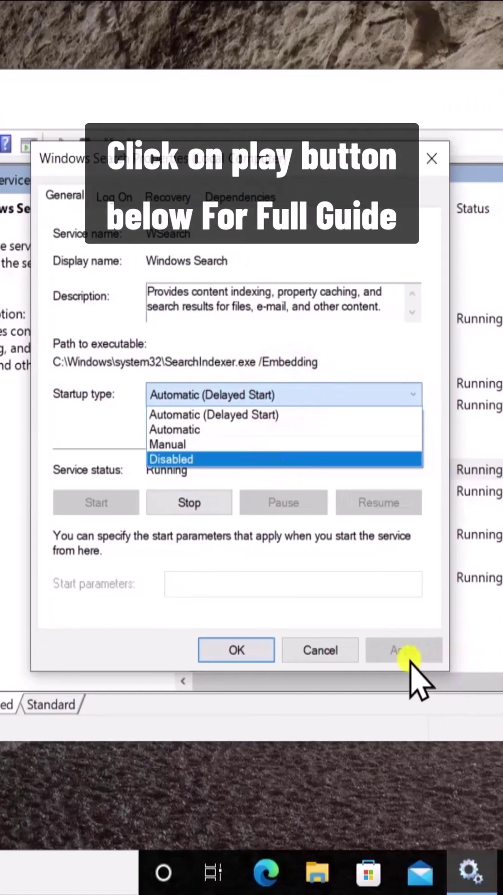
left_click(409, 657)
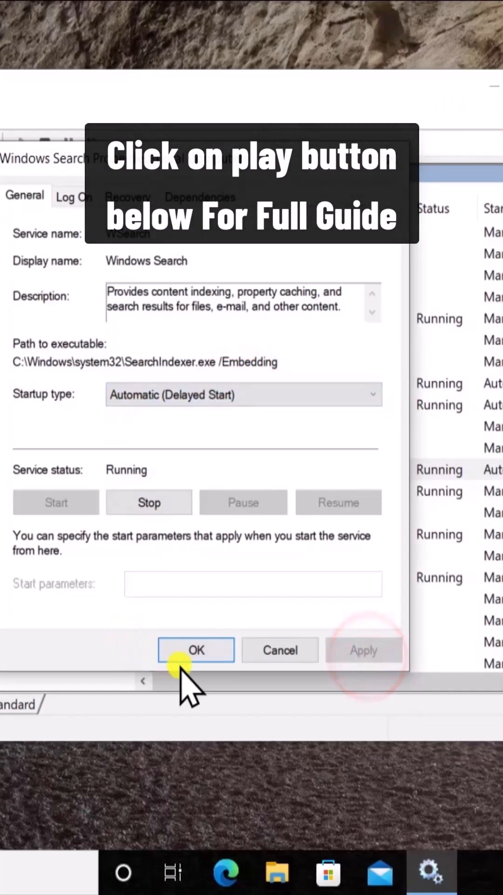